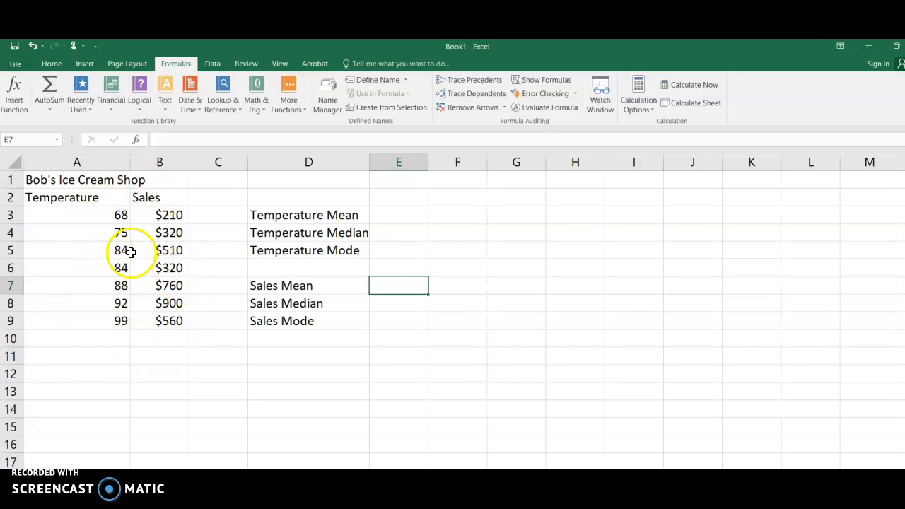
# Calculate the temperature mean in cell E3 with the AVERAGE function over A3:A9
pyautogui.click(395, 219)
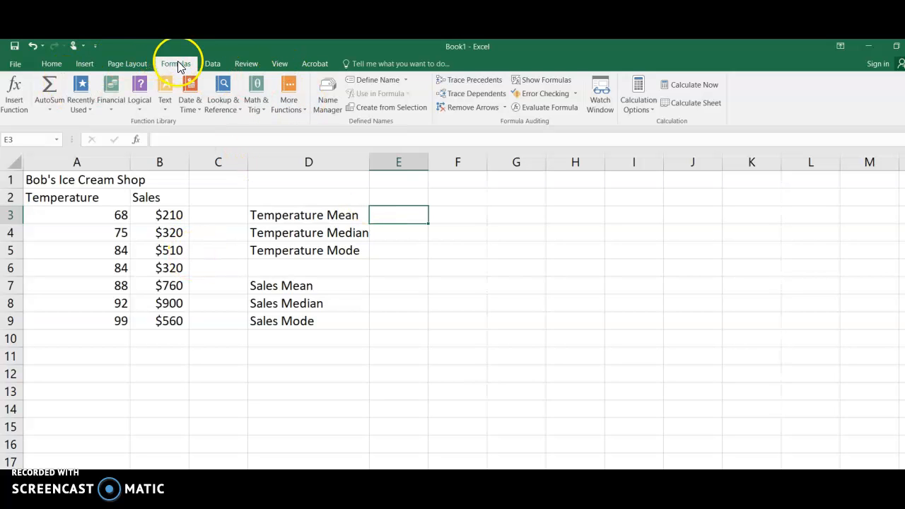
pyautogui.click(302, 113)
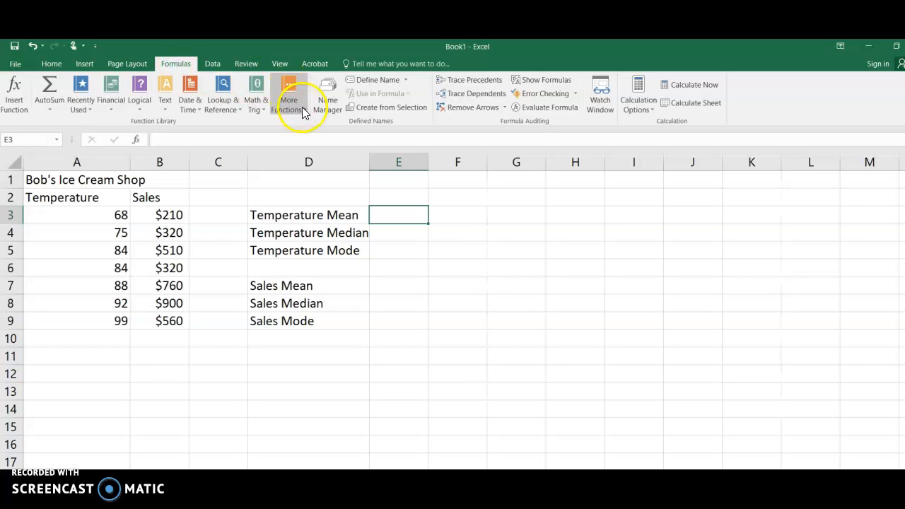
pyautogui.click(303, 112)
pyautogui.moveTo(340, 125)
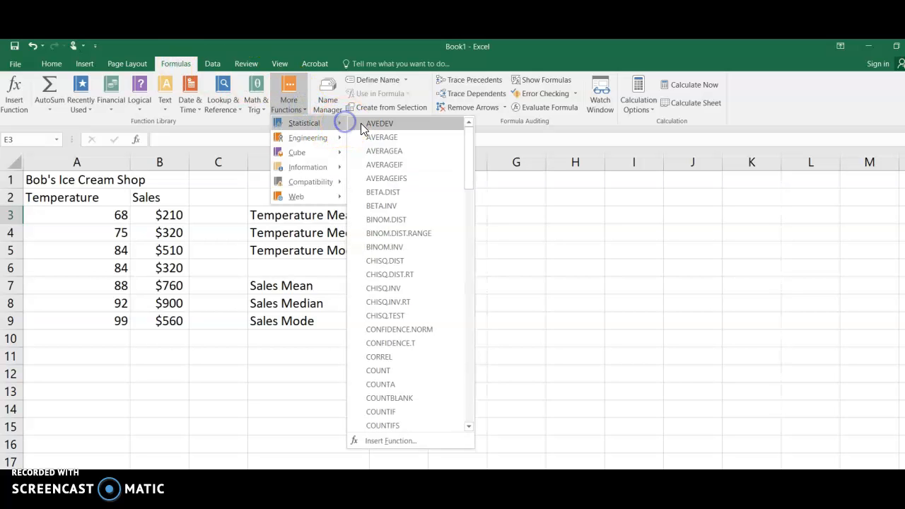
pyautogui.click(396, 140)
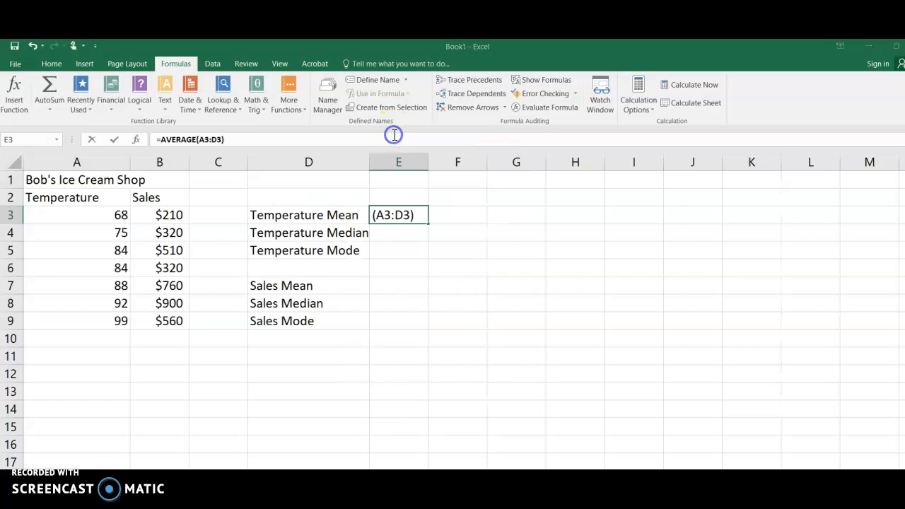
pyautogui.moveTo(113, 214); pyautogui.dragTo(117, 316)
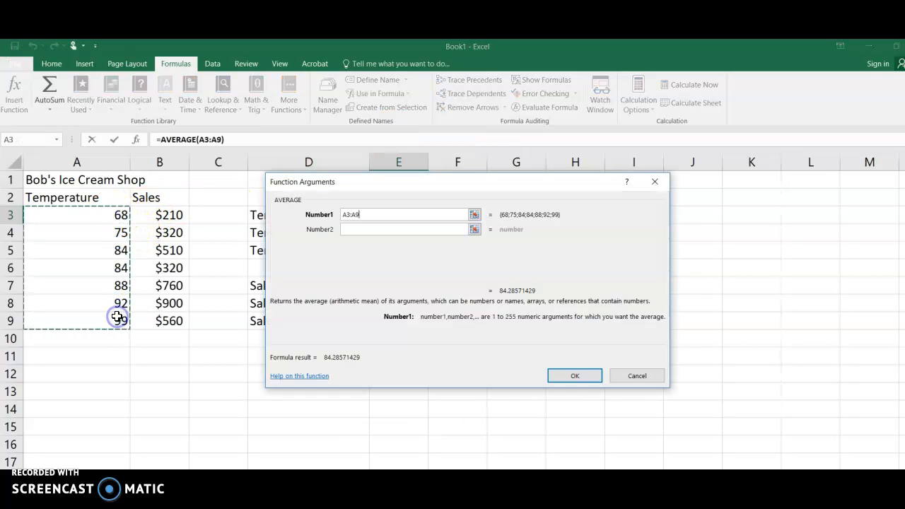
pyautogui.click(574, 377)
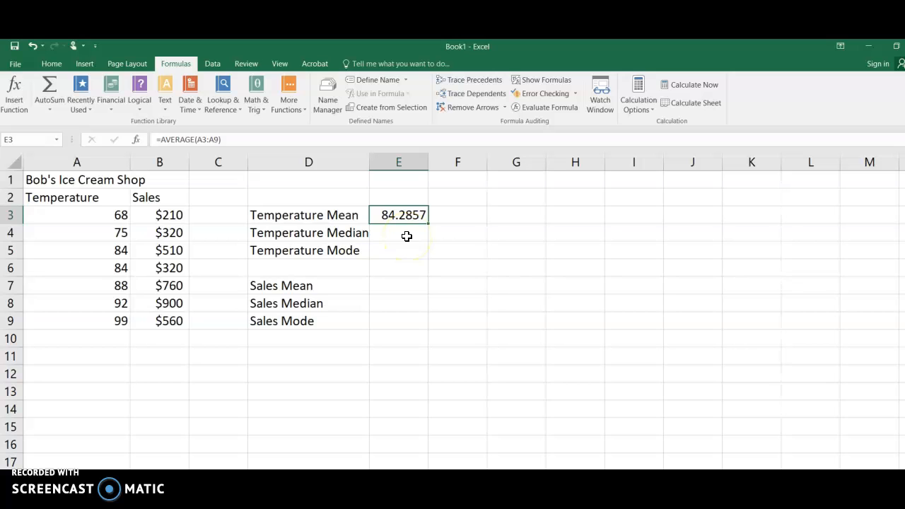
# Calculate the temperature median in cell E4 with the MEDIAN function over A3:A9
pyautogui.click(406, 236)
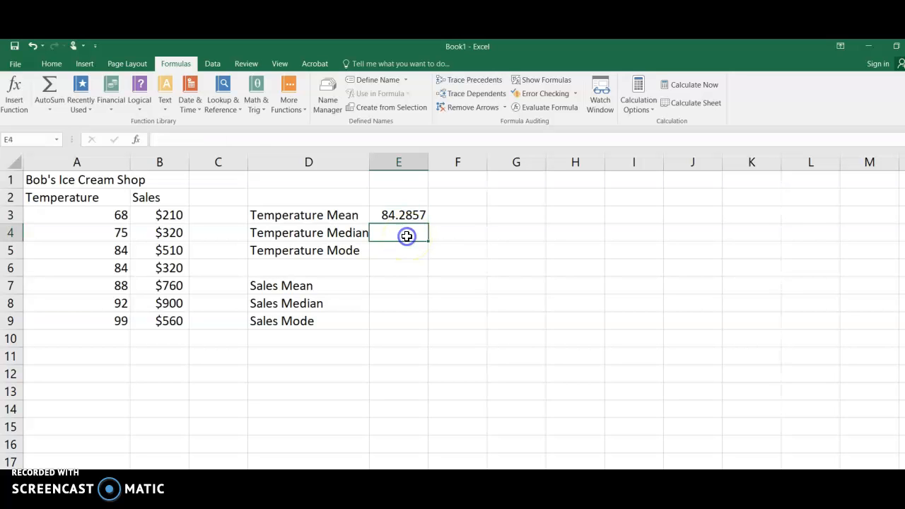
pyautogui.click(302, 105)
pyautogui.moveTo(339, 126)
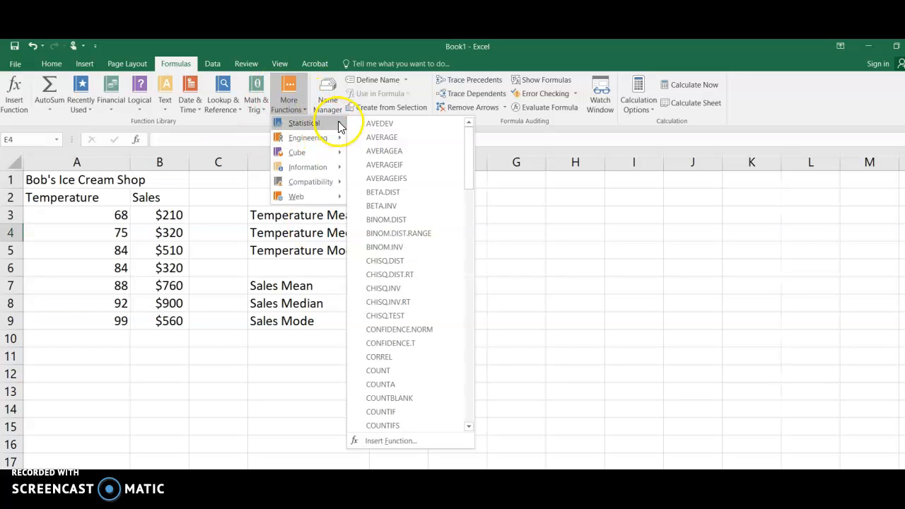
pyautogui.moveTo(470, 145); pyautogui.dragTo(466, 281)
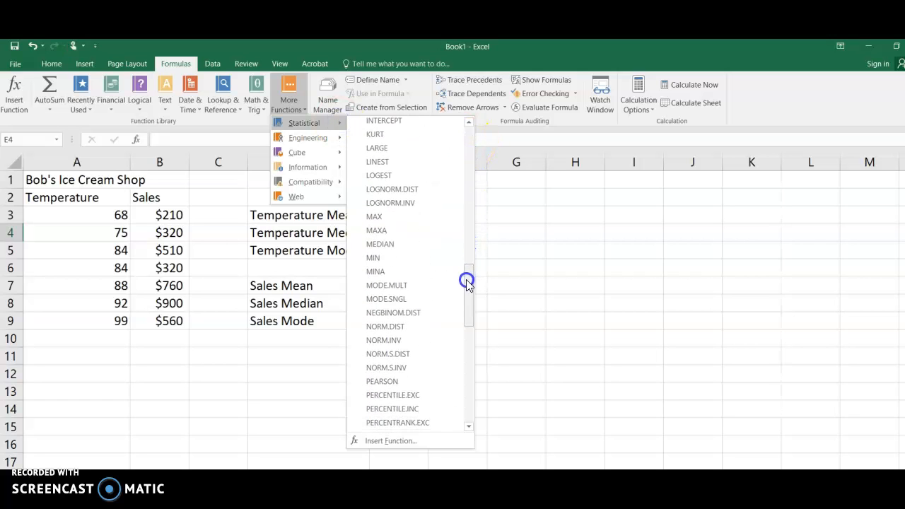
pyautogui.click(411, 245)
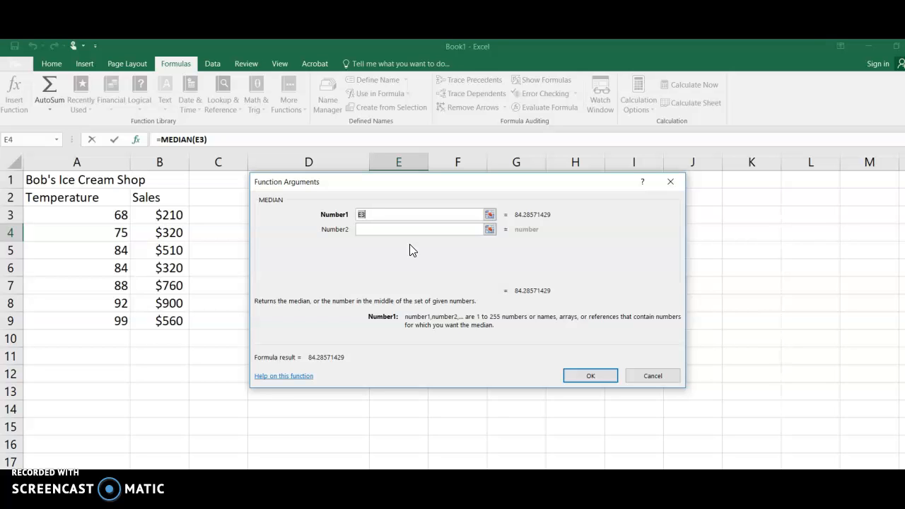
pyautogui.click(114, 213)
pyautogui.moveTo(115, 213); pyautogui.dragTo(120, 321)
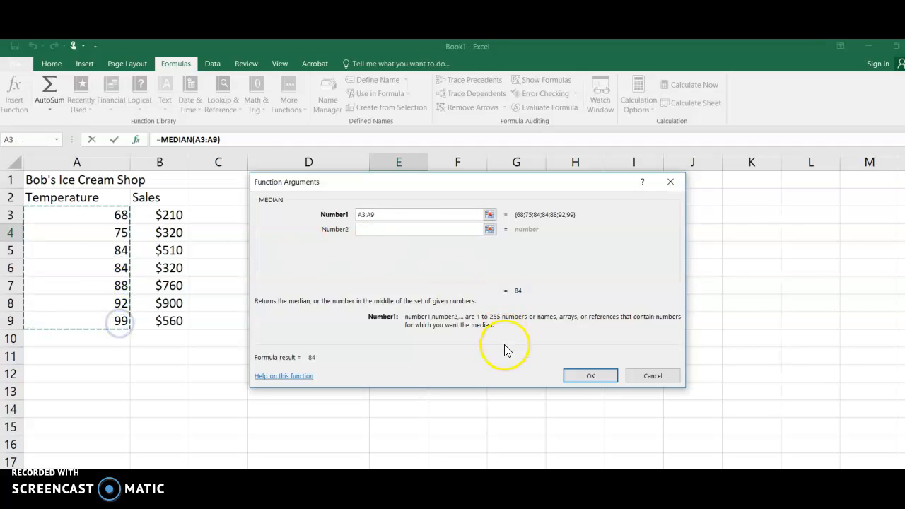
pyautogui.click(592, 374)
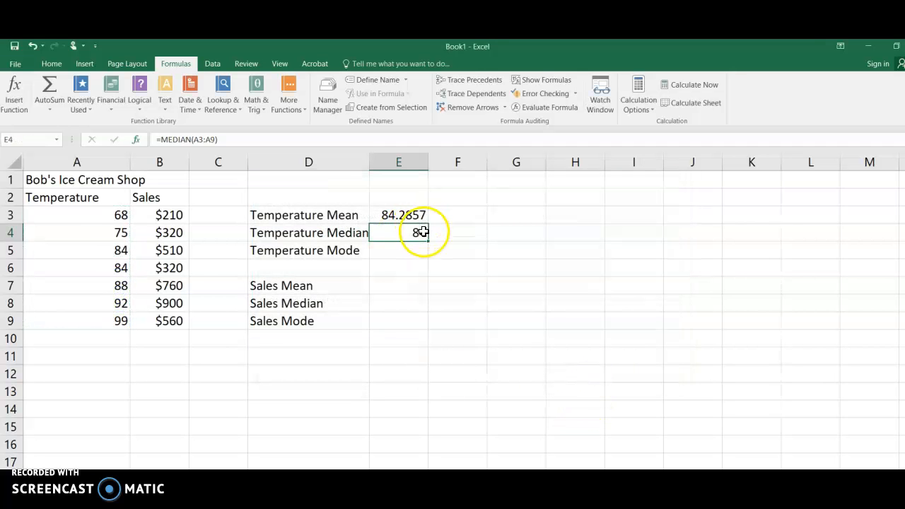
# Calculate the temperature mode in cell E5 with the MODE.SNGL function over A3:A9
pyautogui.click(403, 252)
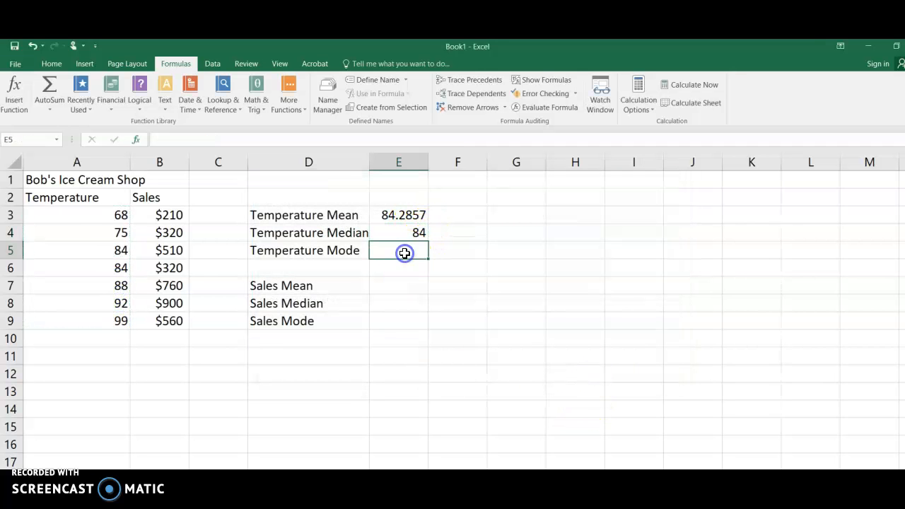
pyautogui.click(305, 101)
pyautogui.moveTo(333, 123)
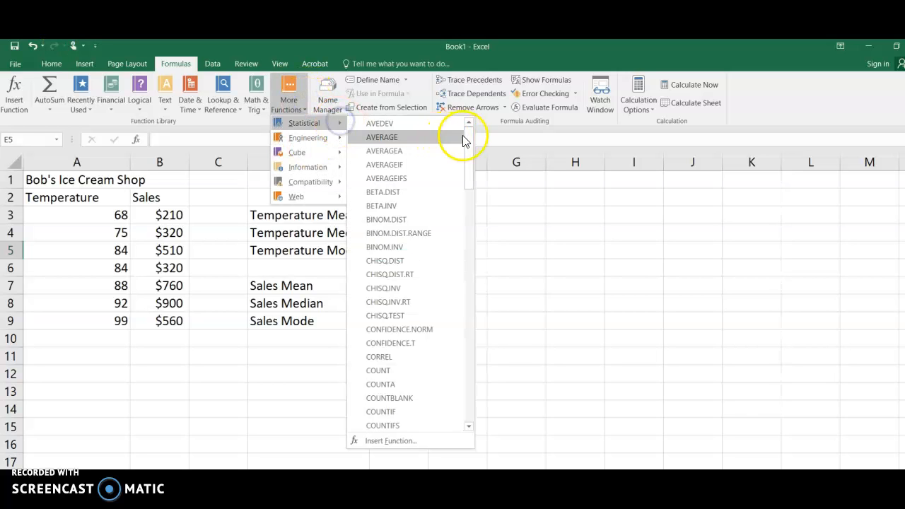
pyautogui.moveTo(471, 138); pyautogui.dragTo(472, 279)
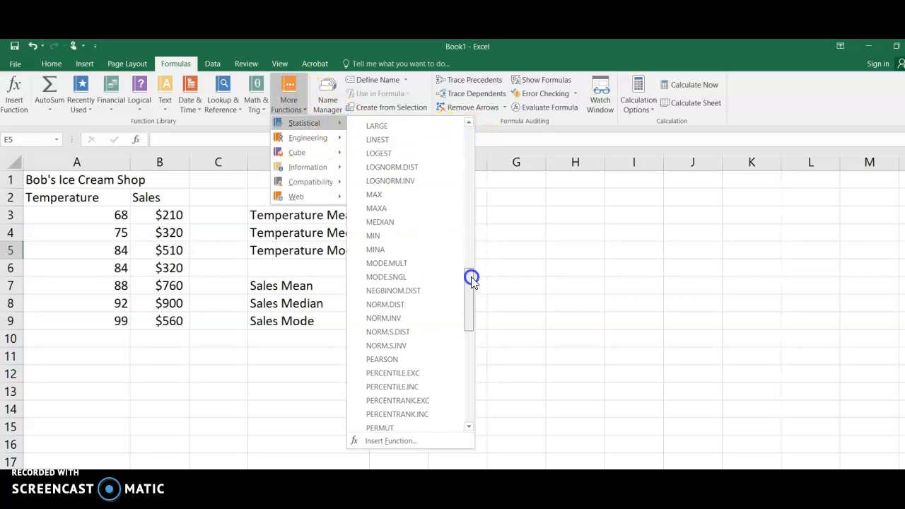
pyautogui.click(387, 276)
pyautogui.moveTo(107, 216); pyautogui.dragTo(113, 321)
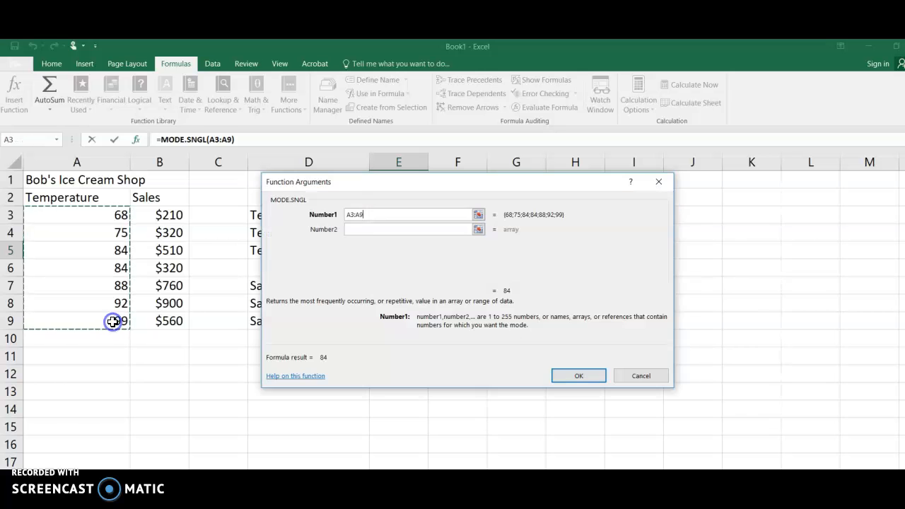
pyautogui.click(578, 376)
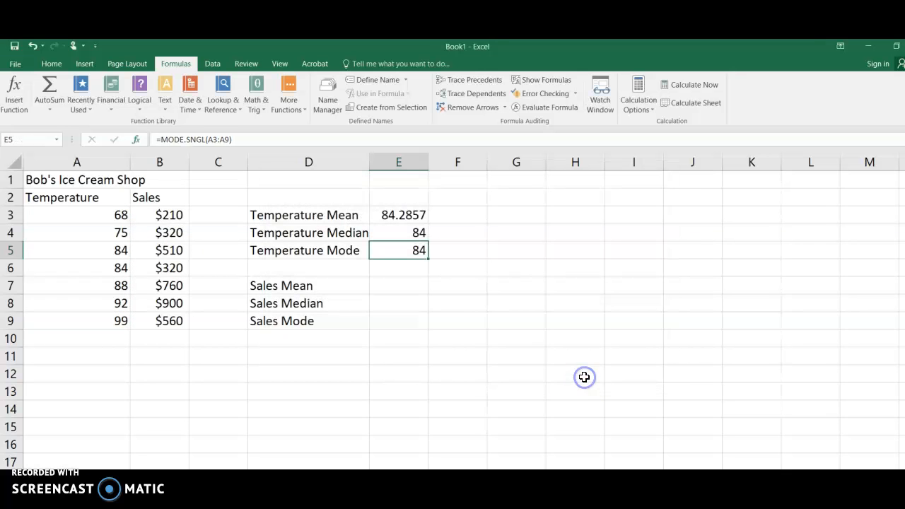
# Calculate the sales mean in cell E7 with the AVERAGE function over B3:B9
pyautogui.click(395, 286)
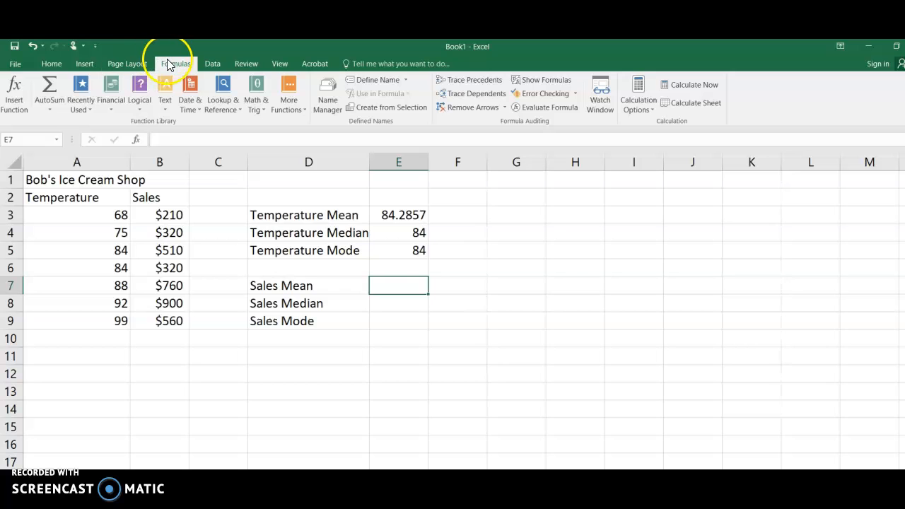
pyautogui.click(305, 109)
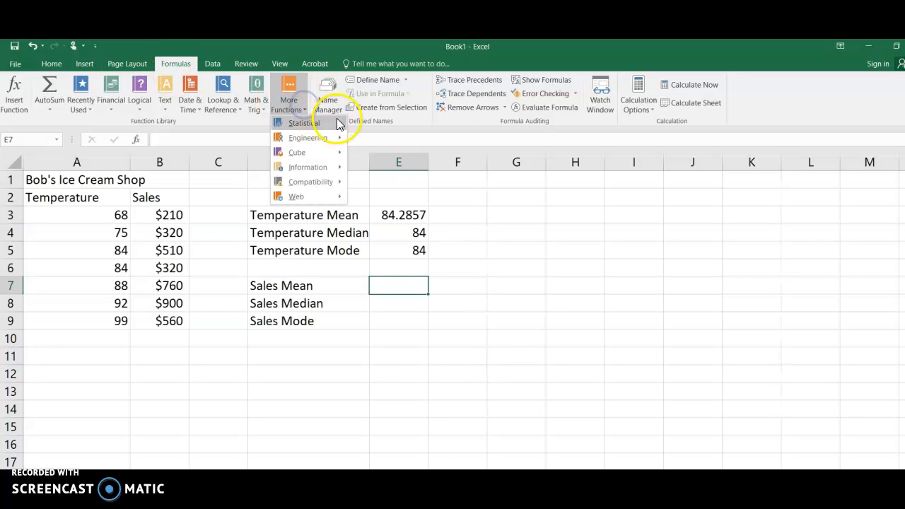
pyautogui.moveTo(338, 122)
pyautogui.click(424, 139)
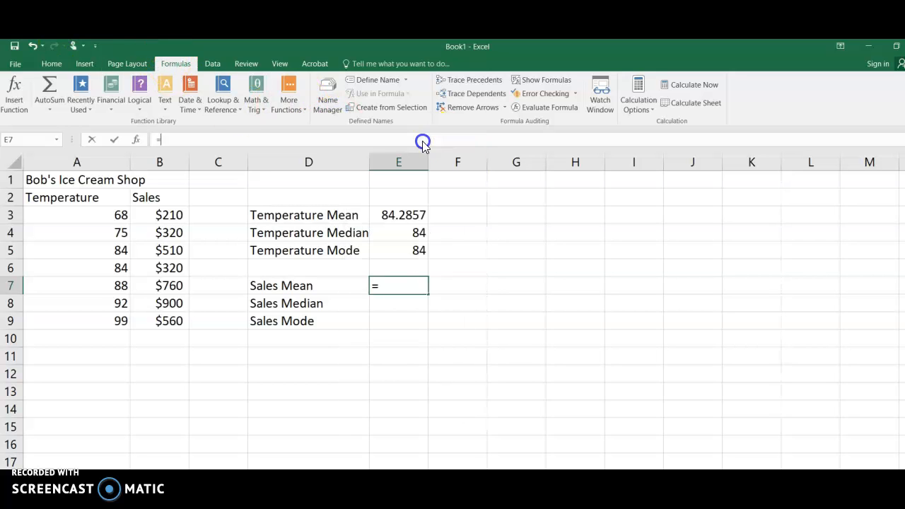
pyautogui.moveTo(163, 216); pyautogui.dragTo(169, 316)
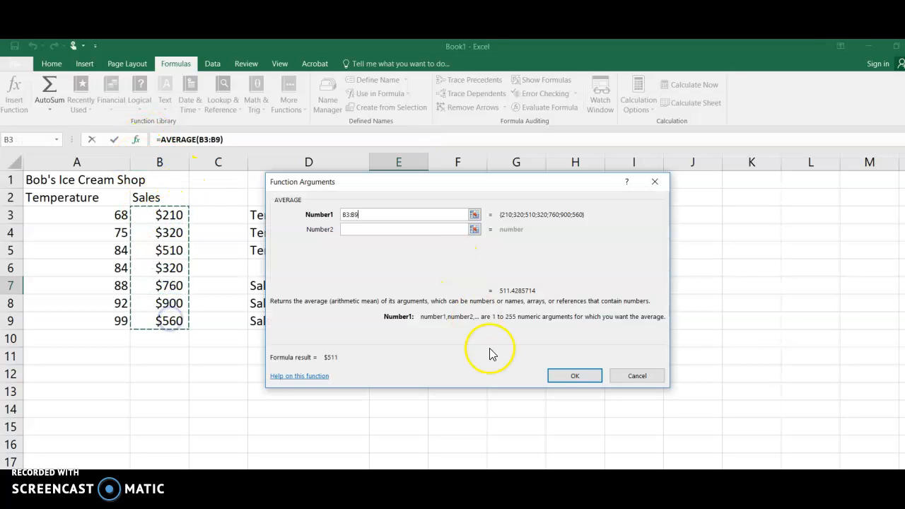
pyautogui.click(576, 377)
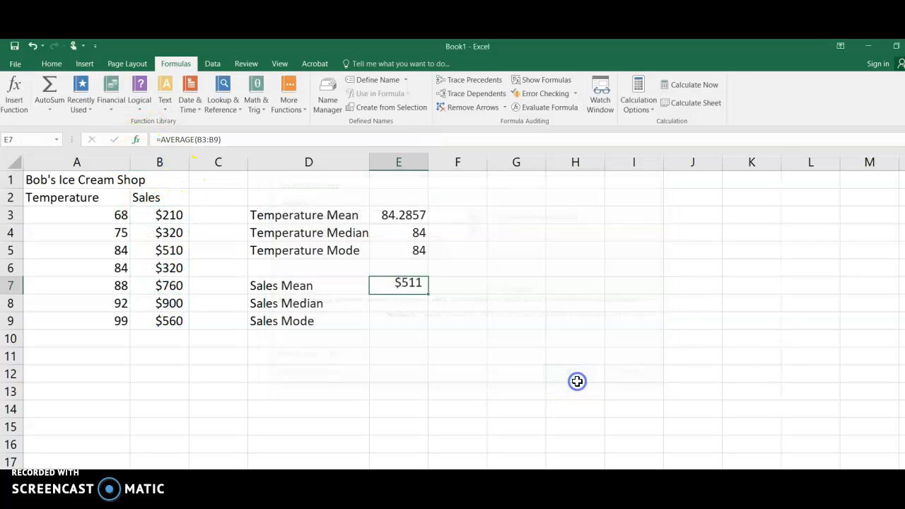
# Calculate the sales median in cell E8 with the MEDIAN function over B3:B9
pyautogui.click(406, 305)
pyautogui.click(302, 104)
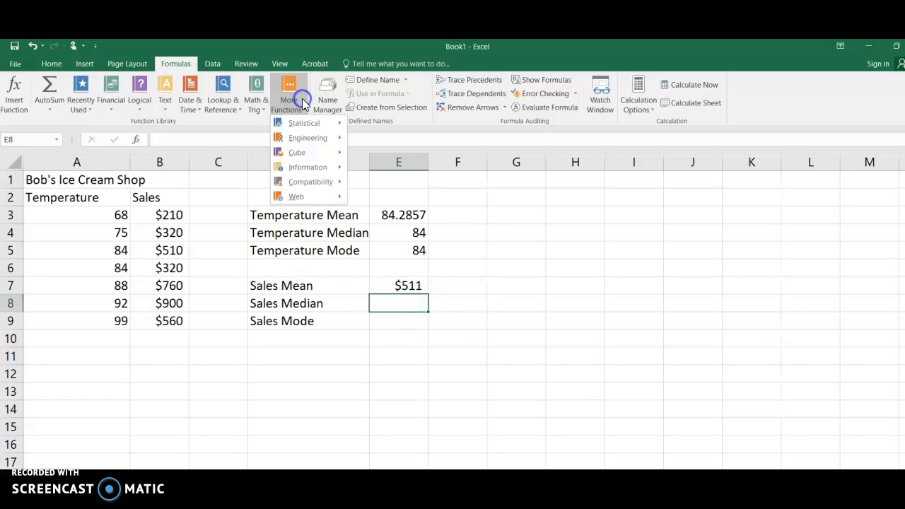
pyautogui.click(333, 122)
pyautogui.moveTo(469, 150); pyautogui.dragTo(469, 289)
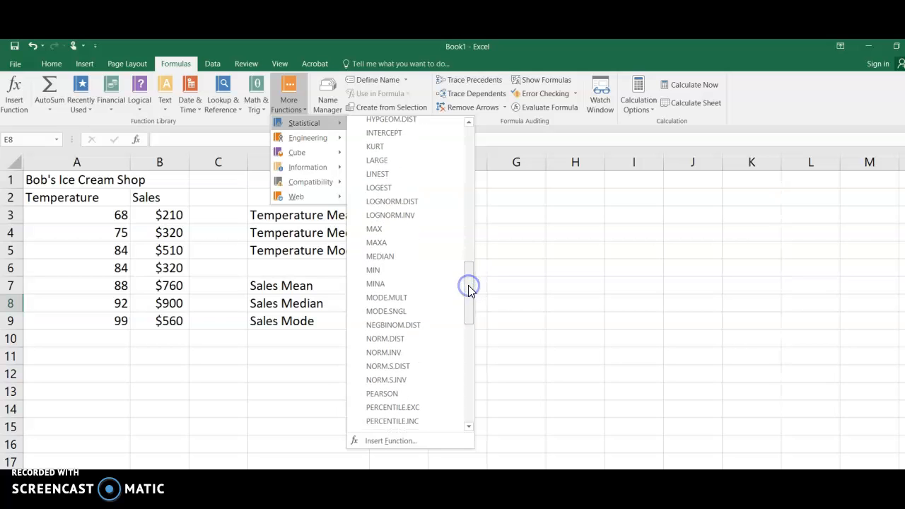
pyautogui.click(401, 256)
pyautogui.moveTo(168, 215); pyautogui.dragTo(171, 318)
pyautogui.click(607, 375)
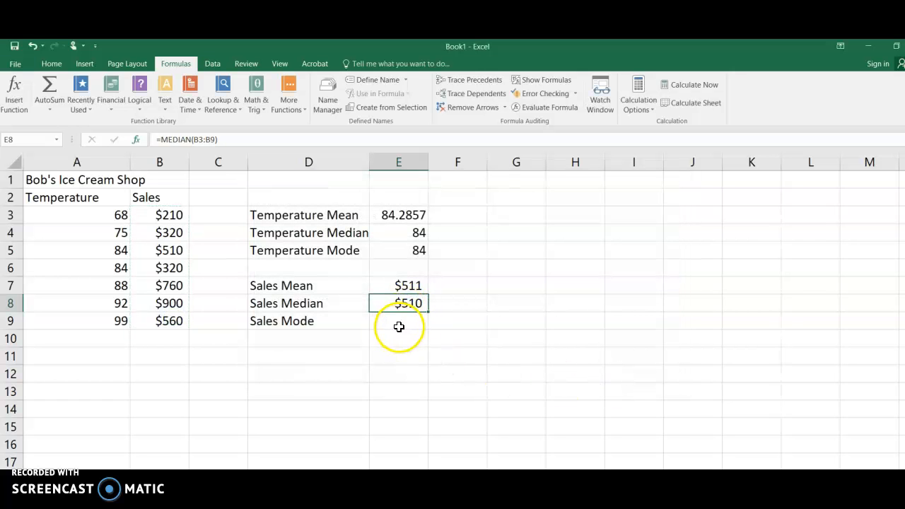
# Calculate the sales mode in cell E9 with the MODE.SNGL function over B3:B9
pyautogui.click(399, 327)
pyautogui.click(289, 96)
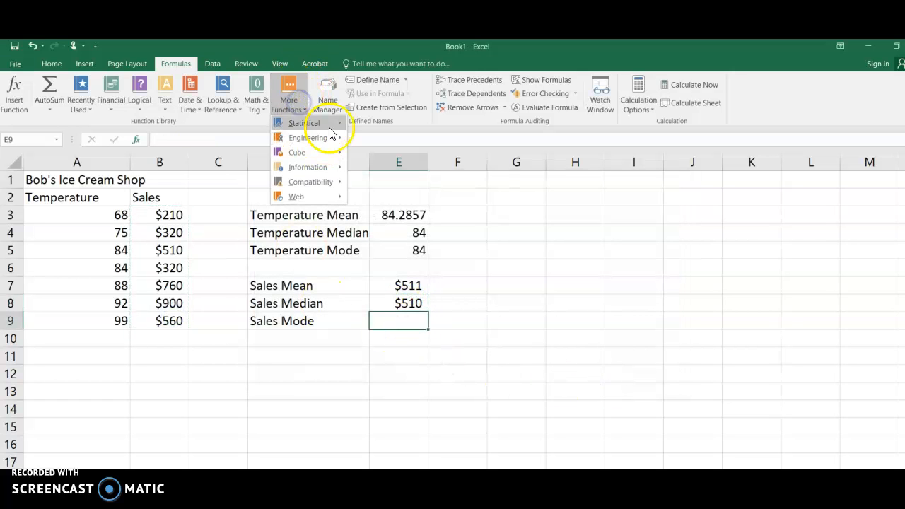
pyautogui.moveTo(330, 122)
pyautogui.moveTo(468, 154); pyautogui.dragTo(463, 287)
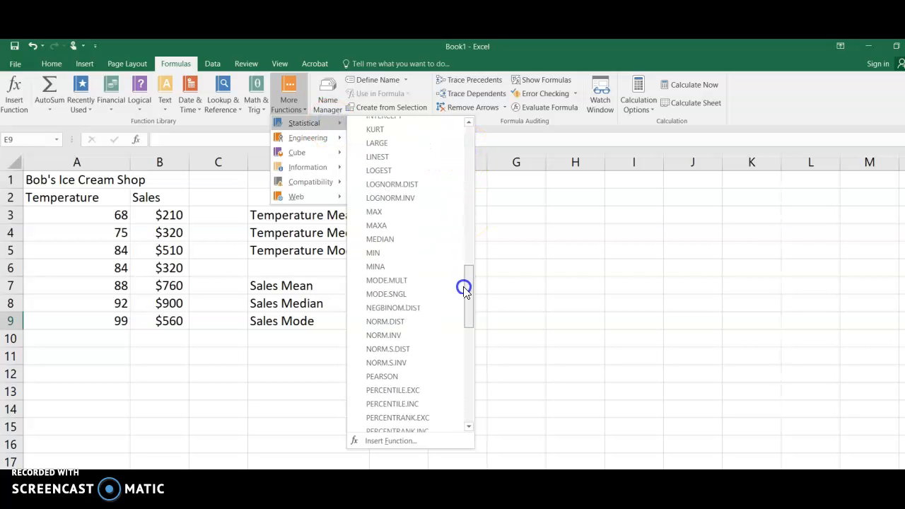
pyautogui.click(412, 291)
pyautogui.moveTo(170, 215); pyautogui.dragTo(178, 321)
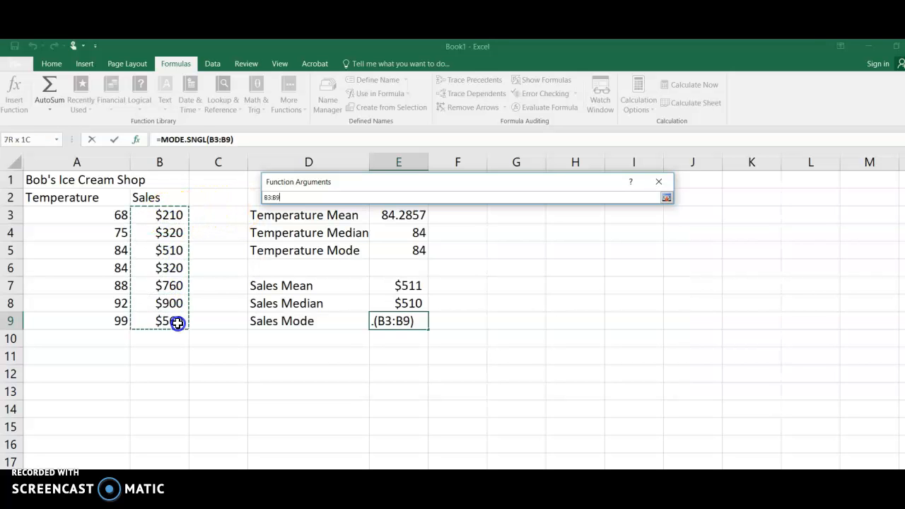
pyautogui.click(579, 375)
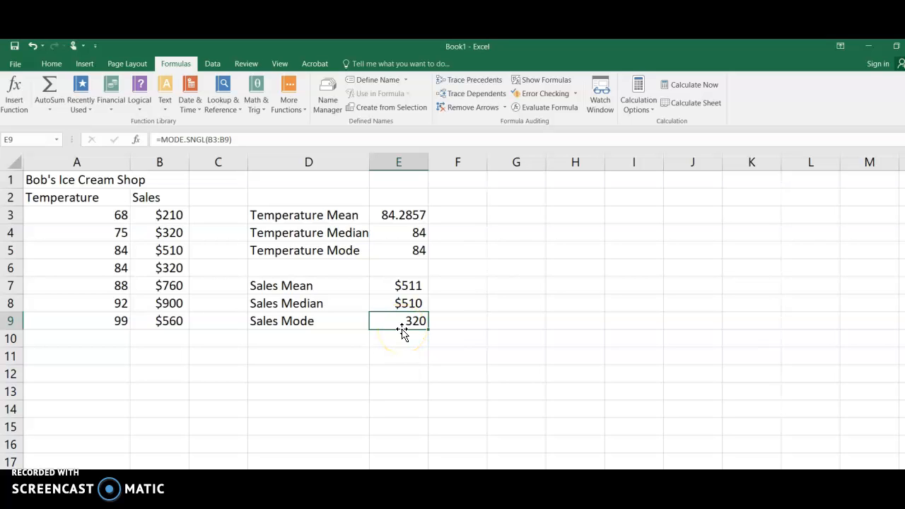
# Insert a markers-only scatter chart of the temperature and sales data in A3:B9 and shift its title toward the chart's upper-right corner
pyautogui.click(79, 213)
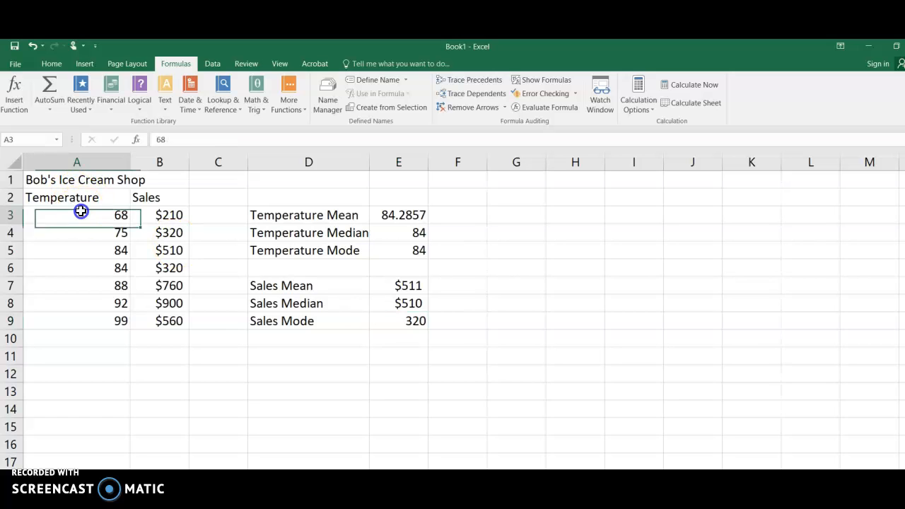
pyautogui.moveTo(101, 215); pyautogui.dragTo(164, 313)
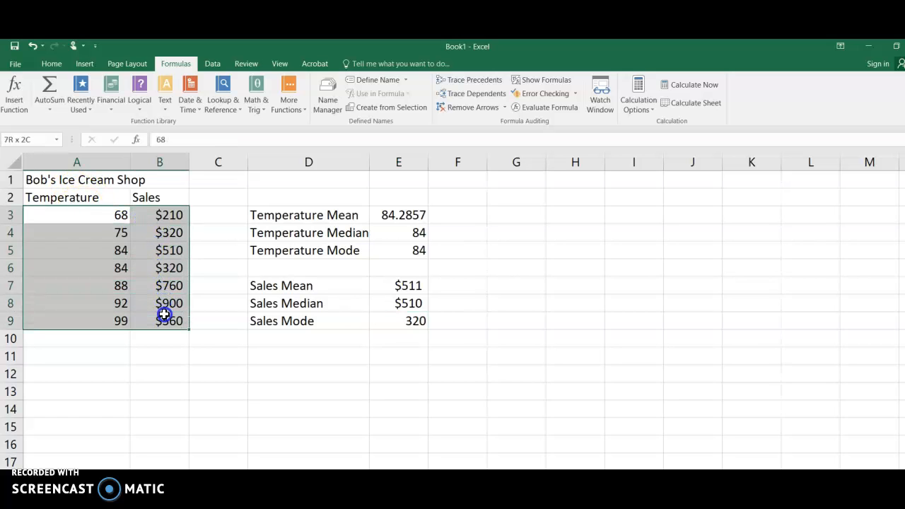
pyautogui.click(85, 65)
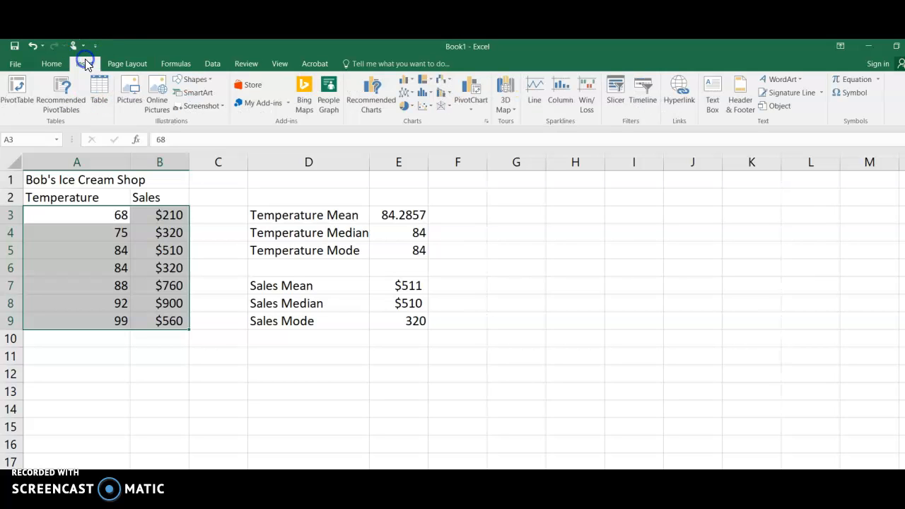
pyautogui.click(427, 107)
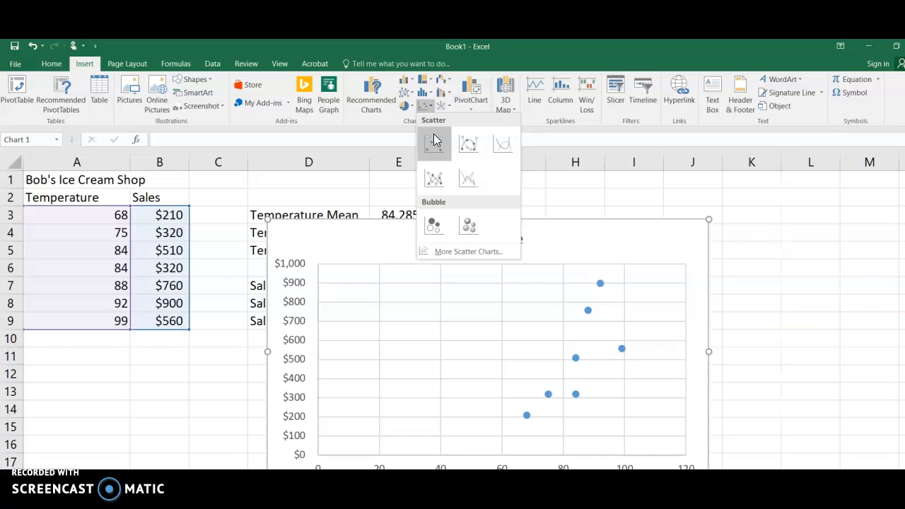
pyautogui.click(434, 142)
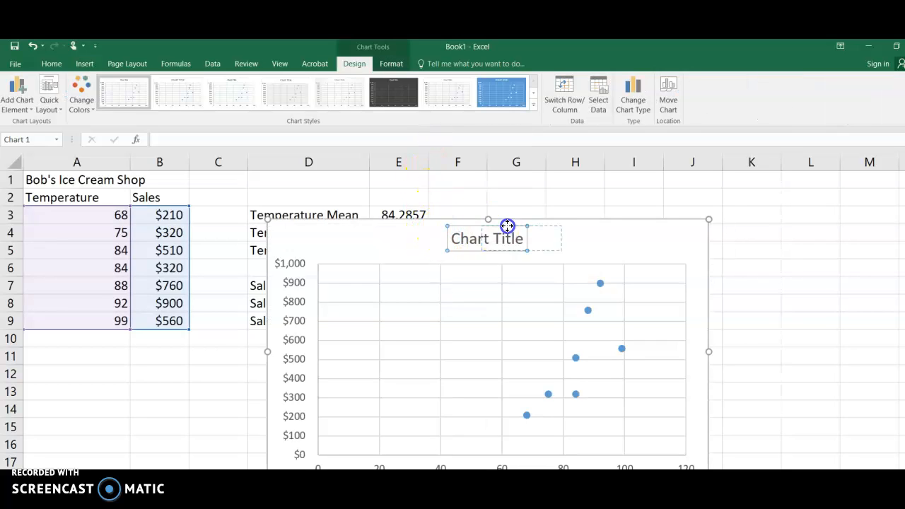
pyautogui.moveTo(583, 211); pyautogui.dragTo(581, 210)
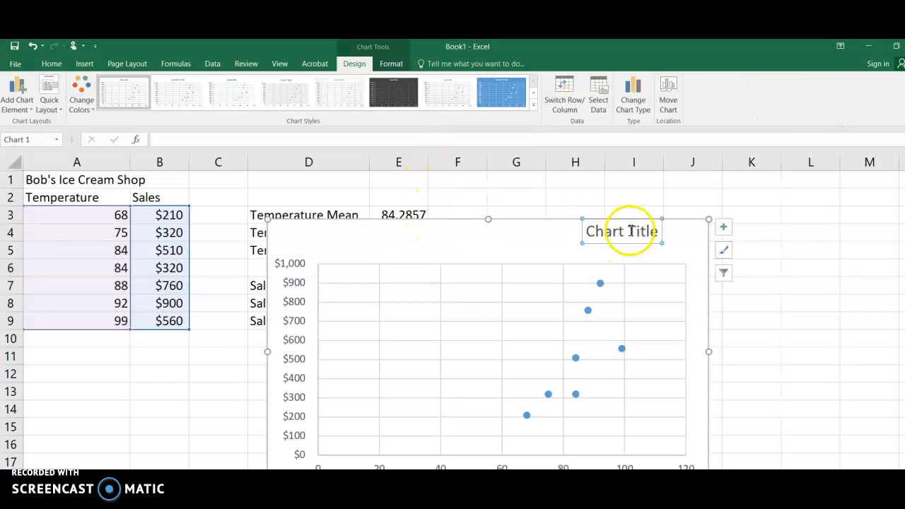
# Move the scatter chart beside the statistics so it starts at column F and leaves the results in columns D and E uncovered
pyautogui.moveTo(630, 231); pyautogui.dragTo(521, 243)
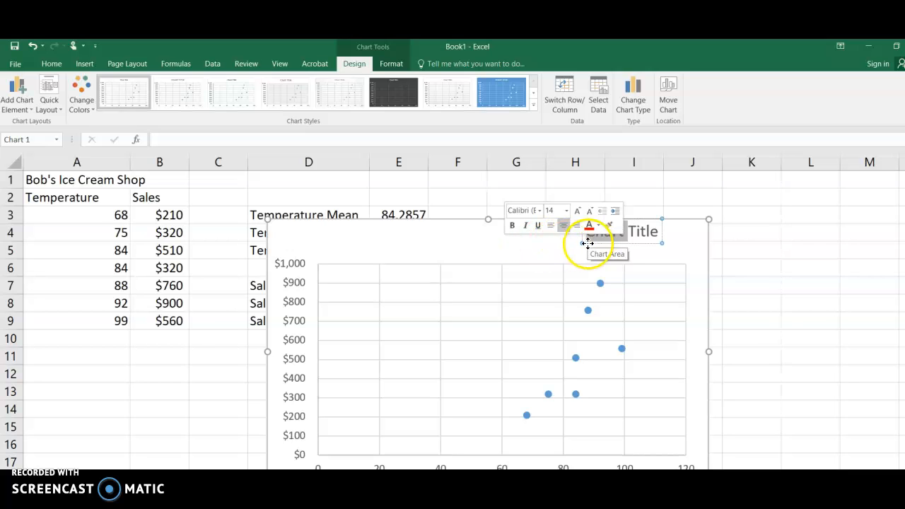
pyautogui.click(581, 248)
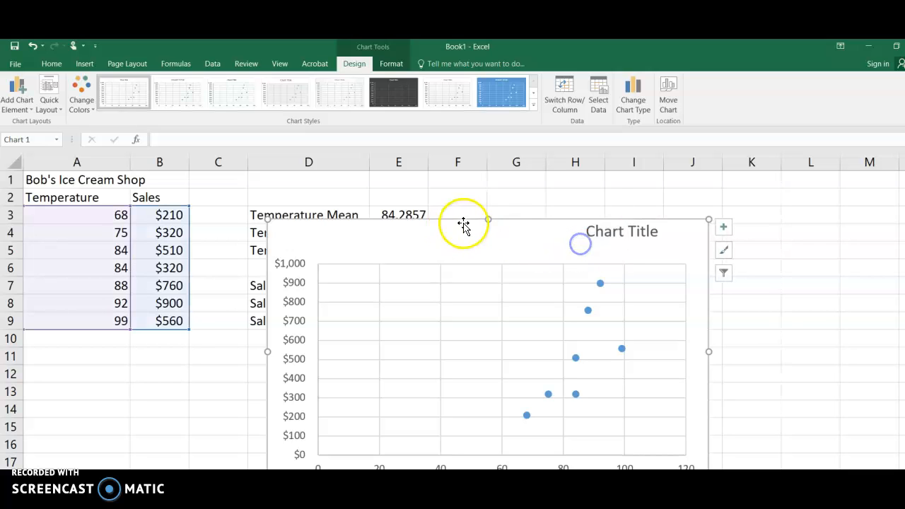
pyautogui.moveTo(484, 220); pyautogui.dragTo(582, 219)
pyautogui.moveTo(450, 220); pyautogui.dragTo(626, 187)
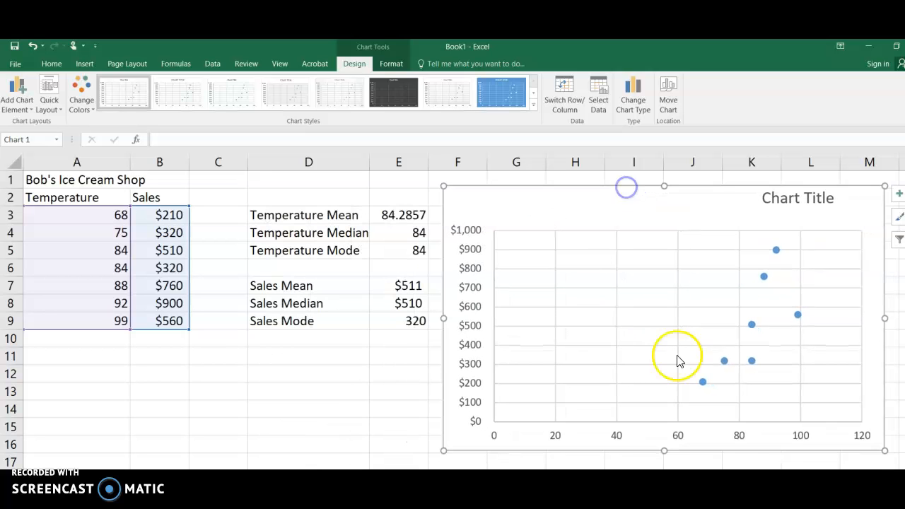
# Replace the scatter chart's placeholder title with "Temperaure Vs Sales"
pyautogui.click(779, 199)
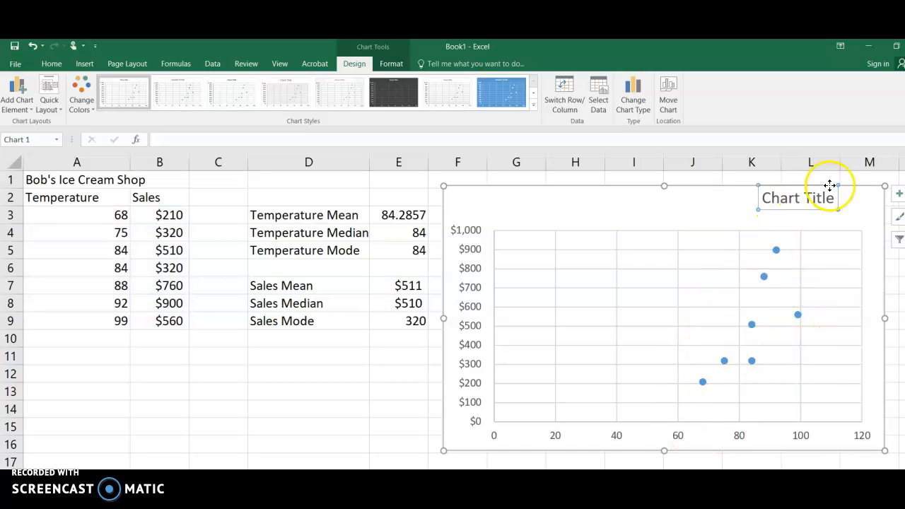
pyautogui.moveTo(836, 200); pyautogui.dragTo(771, 201)
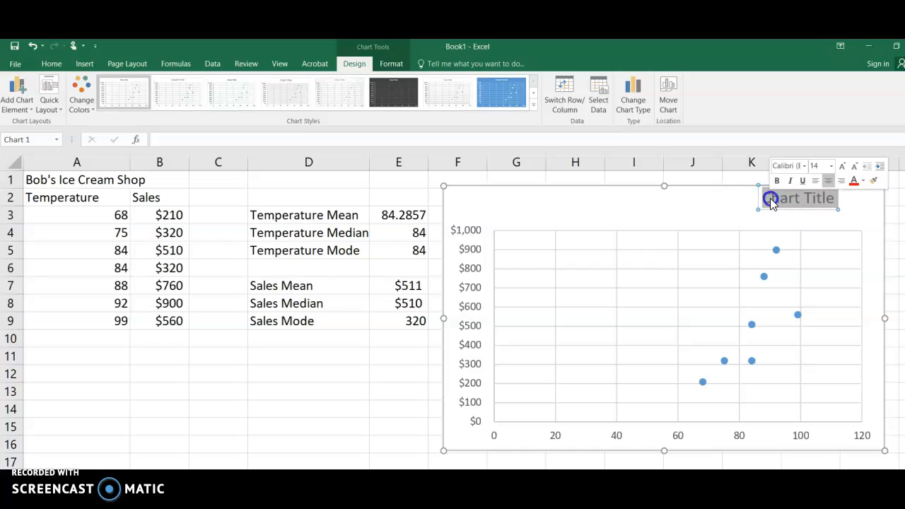
pyautogui.write('Tem')
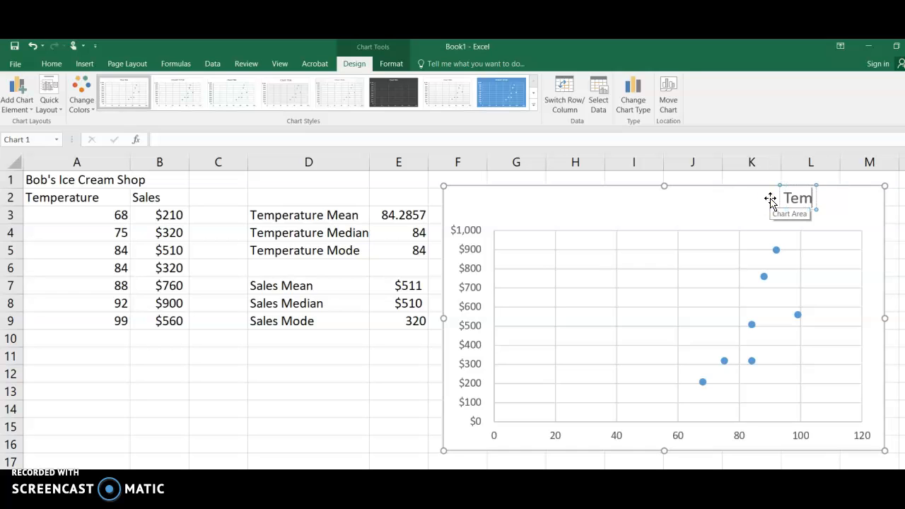
pyautogui.write('peraure V')
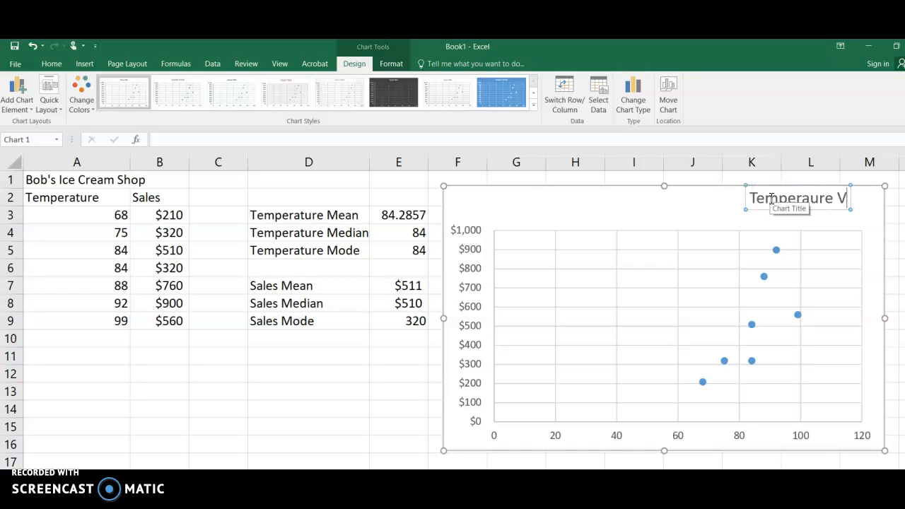
pyautogui.write('s Sales')
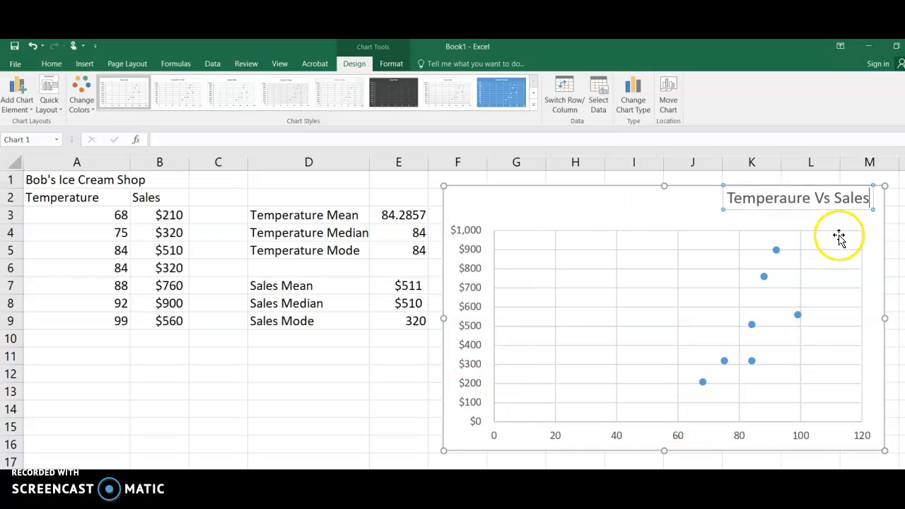
pyautogui.click(890, 222)
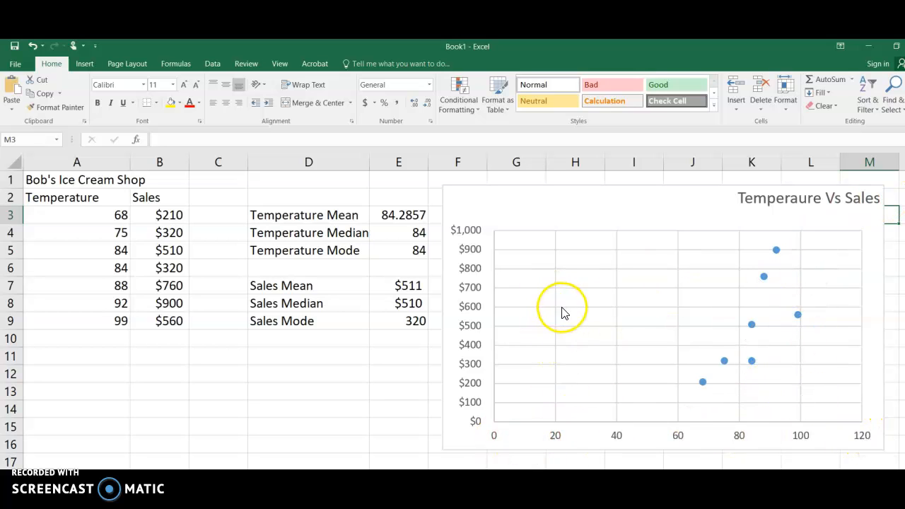
# Add a primary horizontal axis title to the scatter chart and set its text to "Temperature"
pyautogui.click(626, 263)
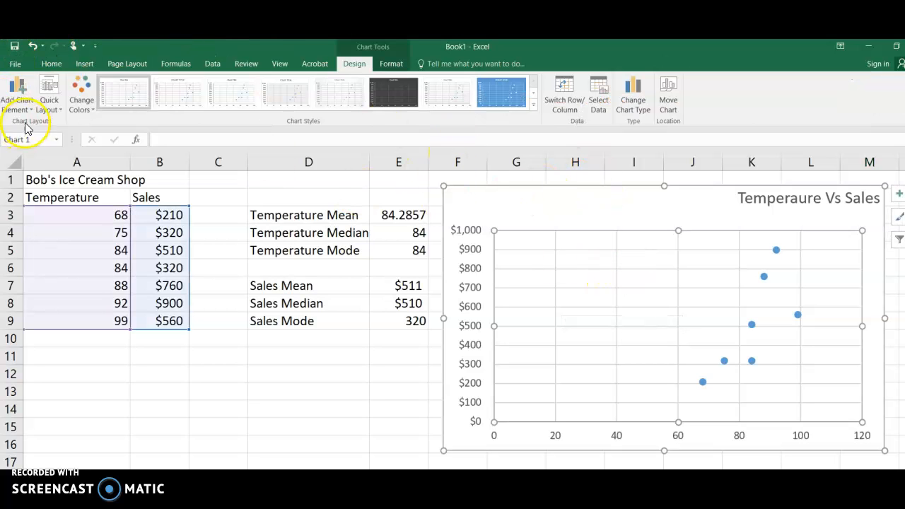
pyautogui.click(15, 91)
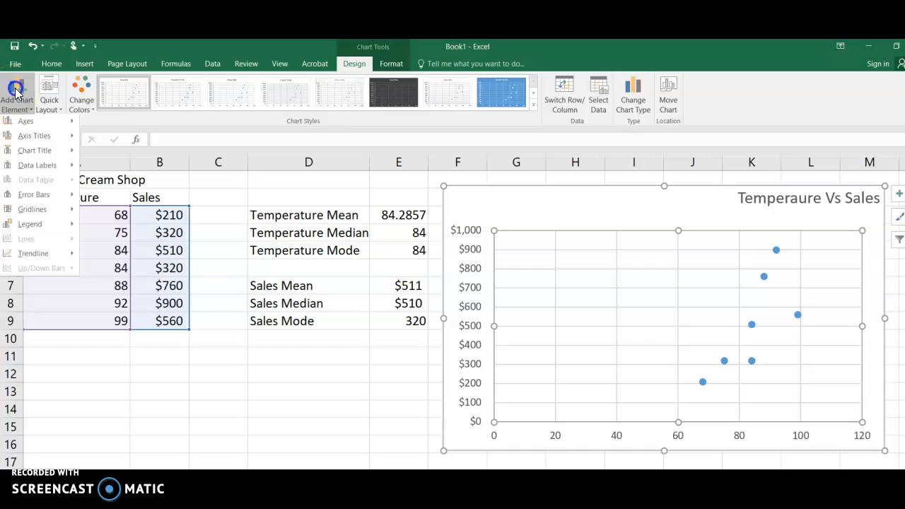
pyautogui.moveTo(39, 141)
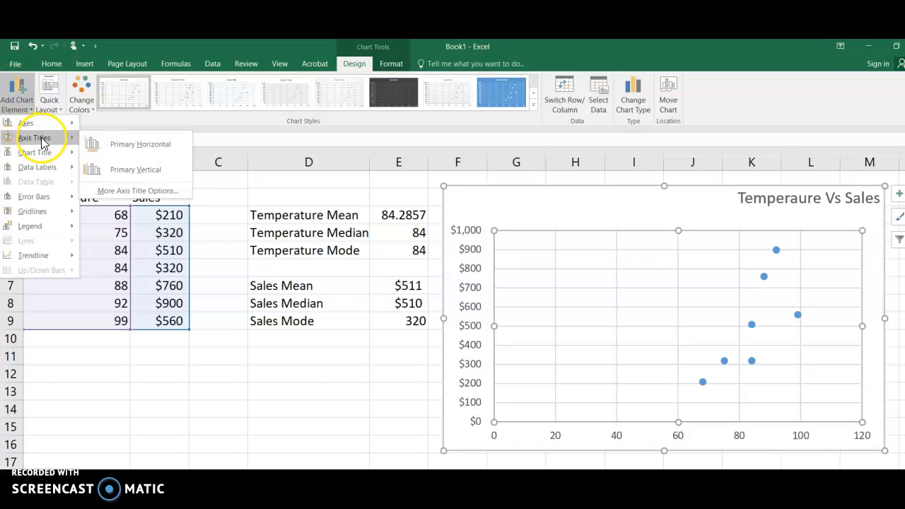
pyautogui.click(152, 145)
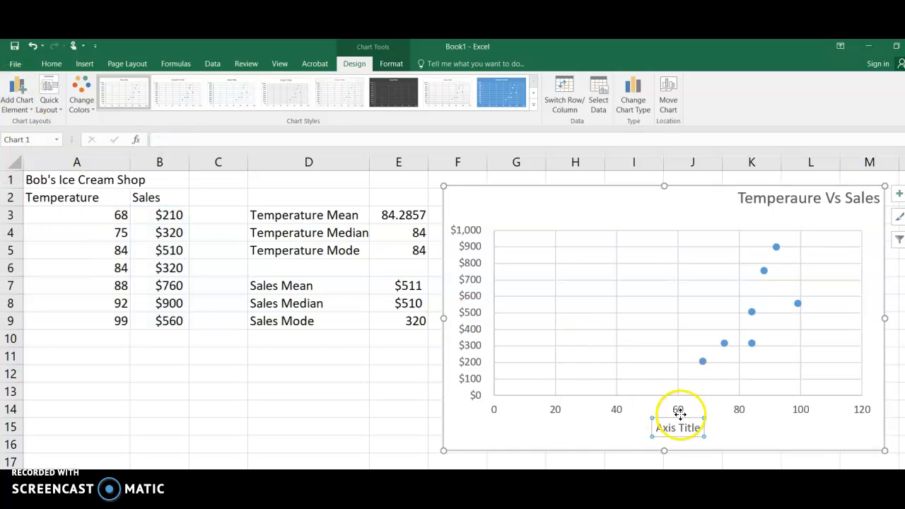
pyautogui.click(699, 428)
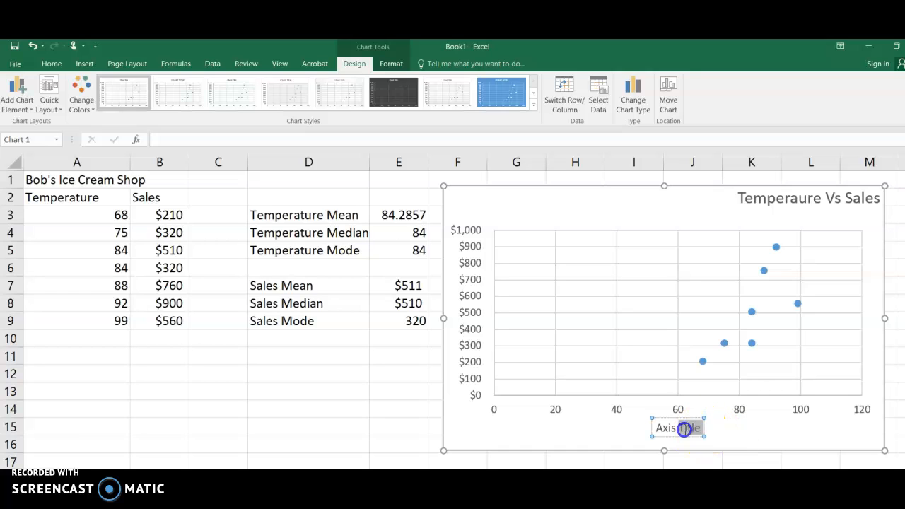
pyautogui.write('Tempera')
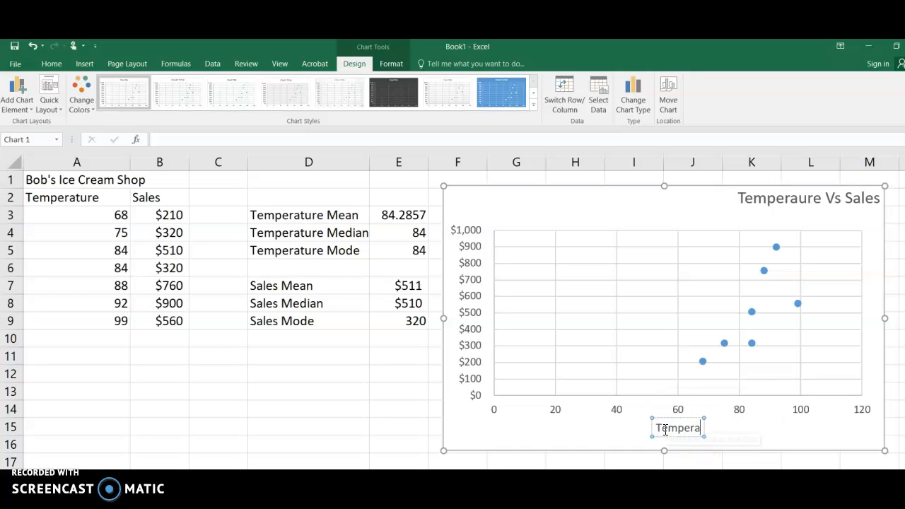
pyautogui.write('ure')
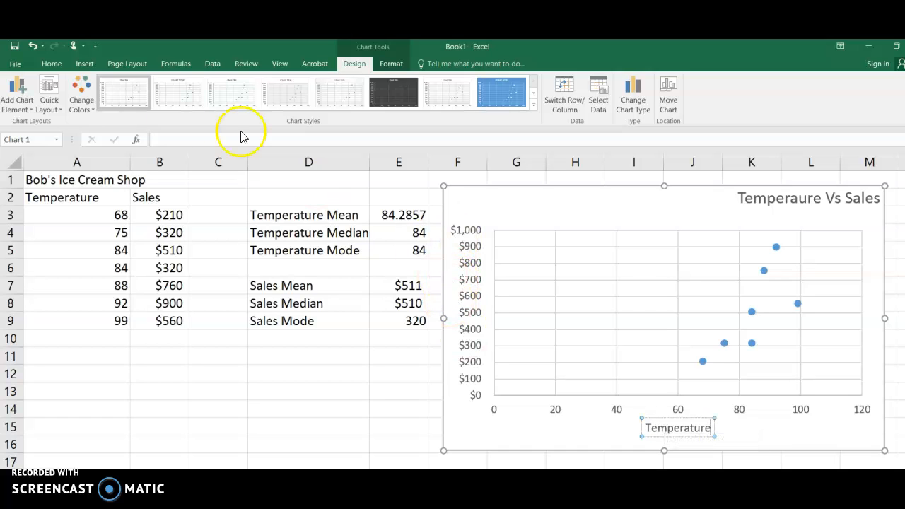
# Add a primary vertical axis title to the scatter chart and set its text to "Sales"
pyautogui.click(12, 88)
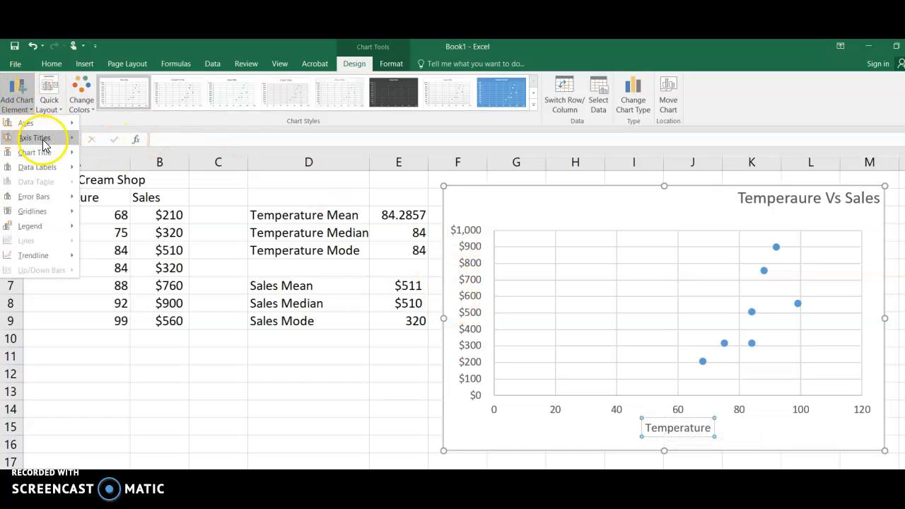
pyautogui.moveTo(63, 138)
pyautogui.click(130, 171)
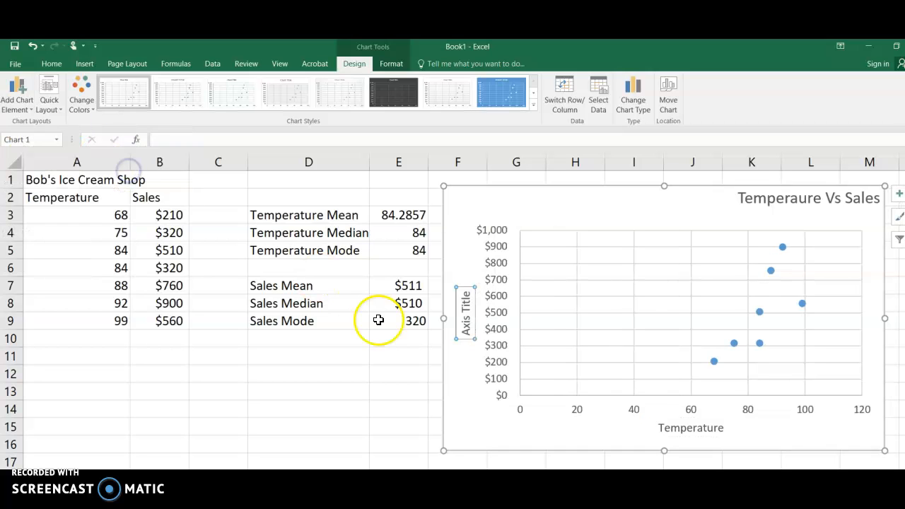
pyautogui.click(466, 317)
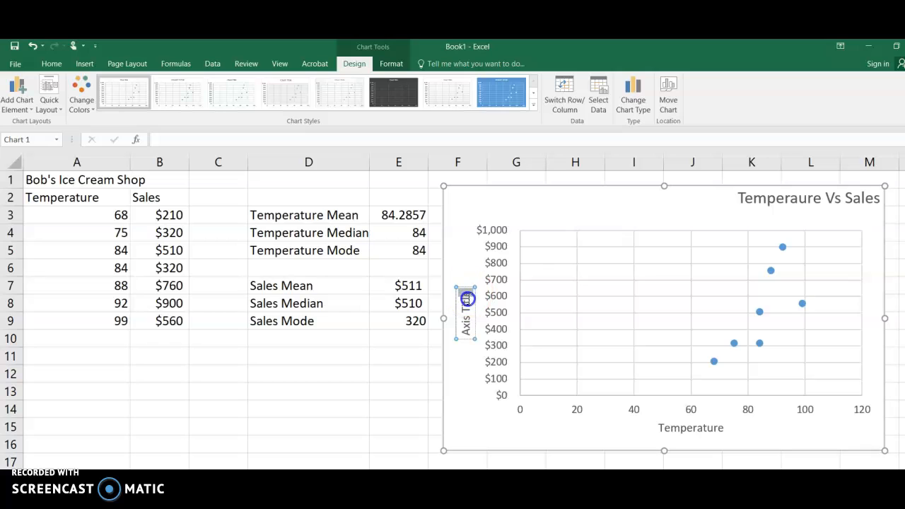
pyautogui.click(468, 323)
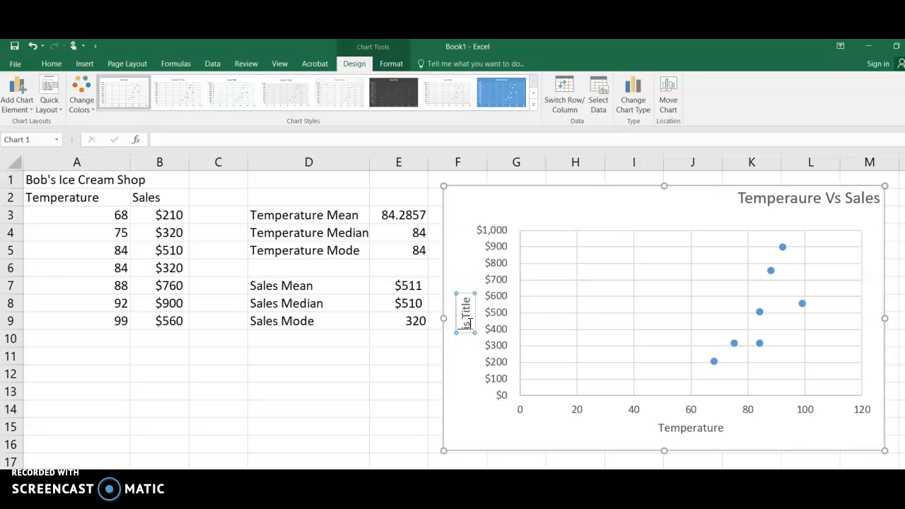
pyautogui.write('Sa;es')
pyautogui.press('BackSpace')
pyautogui.press('BackSpace')
pyautogui.press('BackSpace')
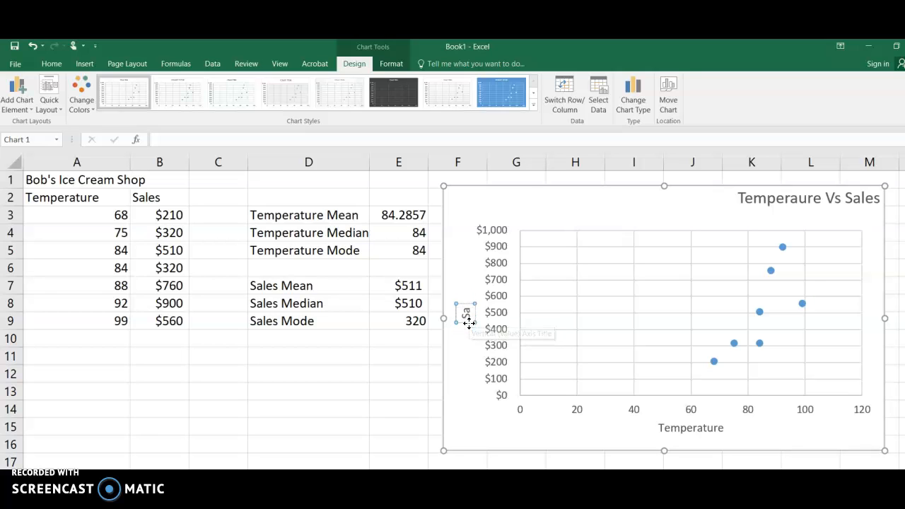
pyautogui.press('BackSpace')
pyautogui.write('les')
pyautogui.click(606, 426)
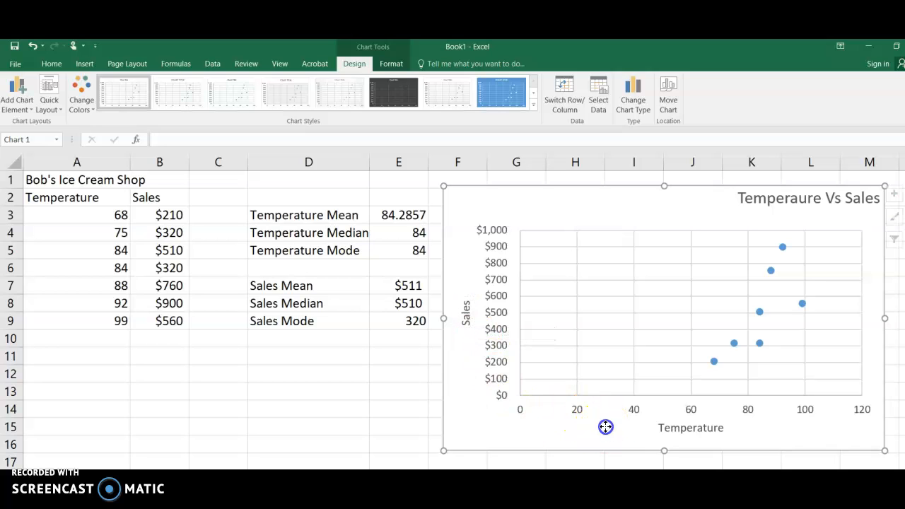
# Add a linear trendline to the scatter chart's data series and close the trendline formatting options
pyautogui.moveTo(771, 277)
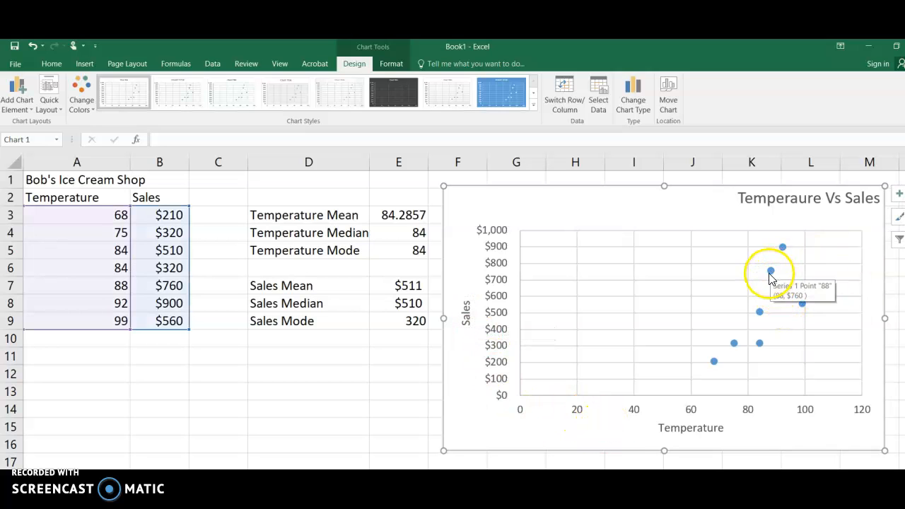
pyautogui.rightClick(761, 314)
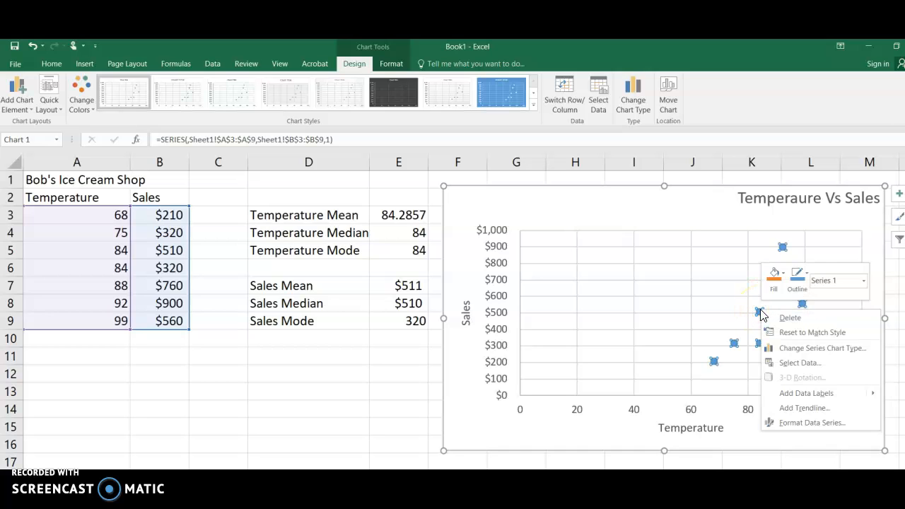
pyautogui.click(786, 407)
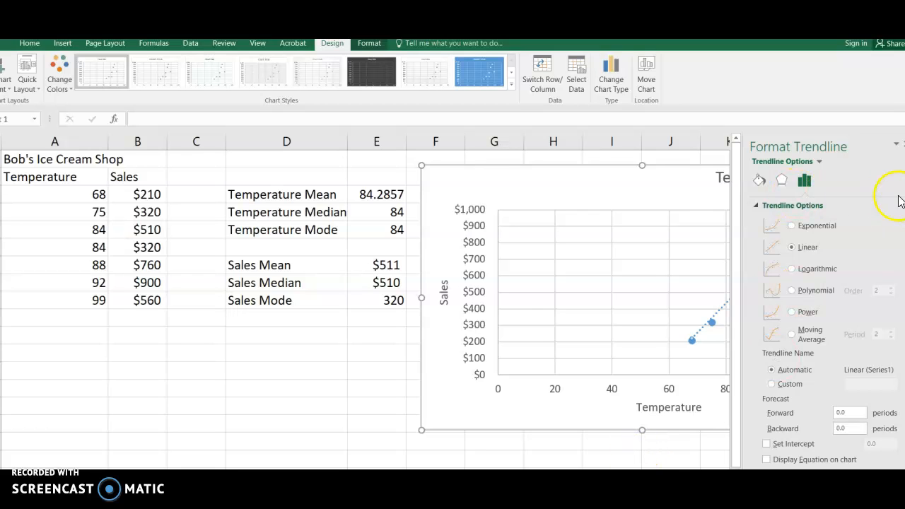
pyautogui.click(903, 144)
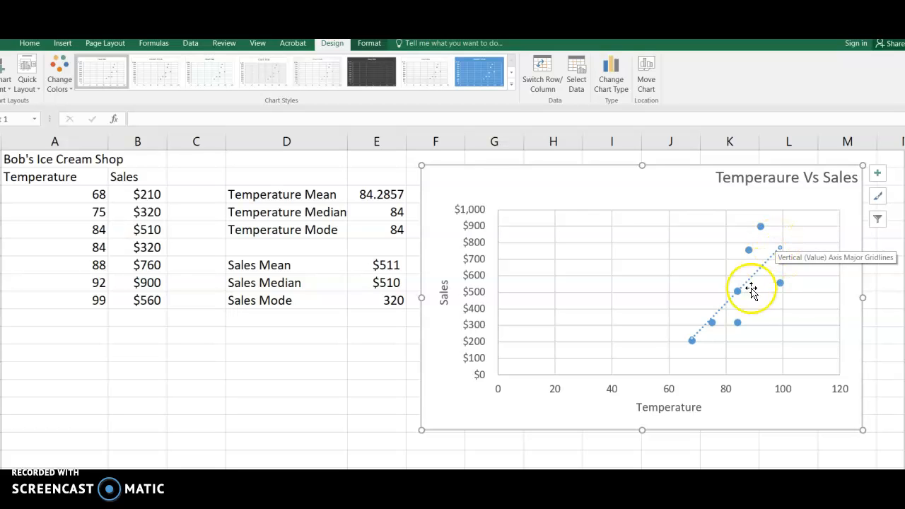
pyautogui.click(770, 259)
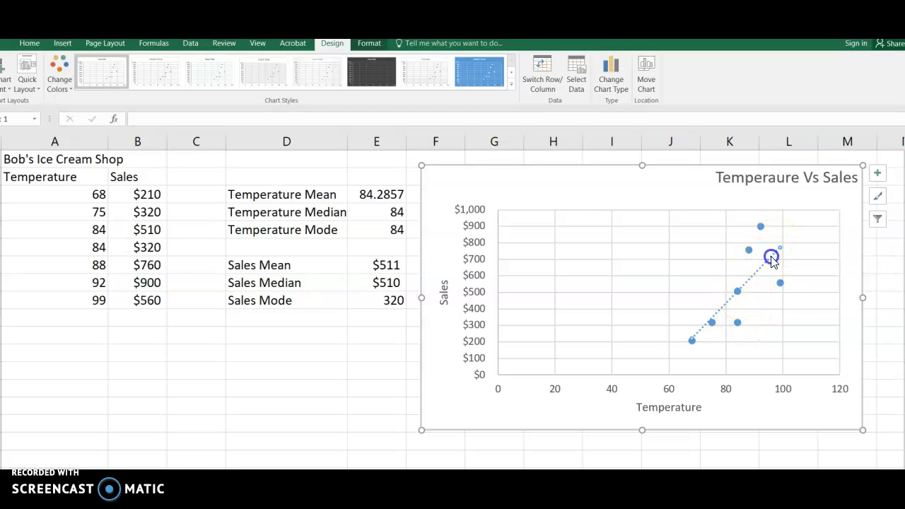